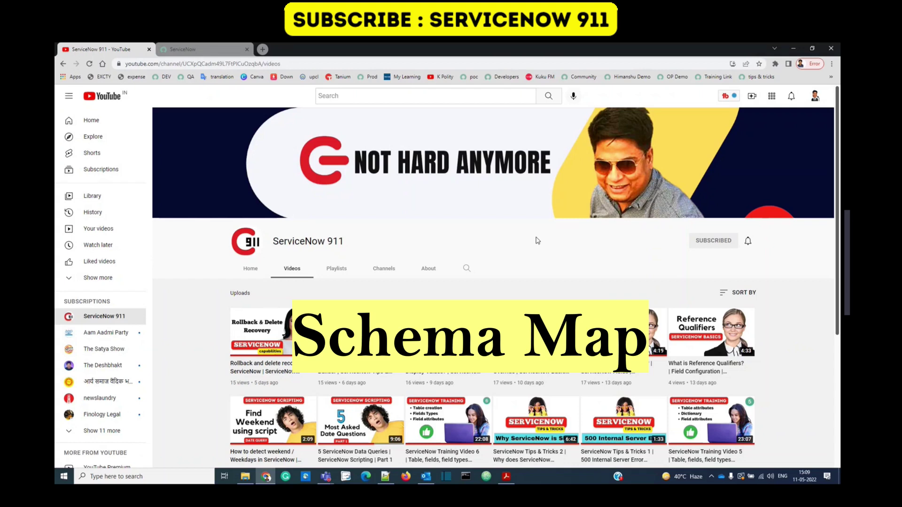
Log in to the ServiceNow instance and put the cursor in the Filter navigator field.
{"action": "left_click", "coordinate": [222, 46]}
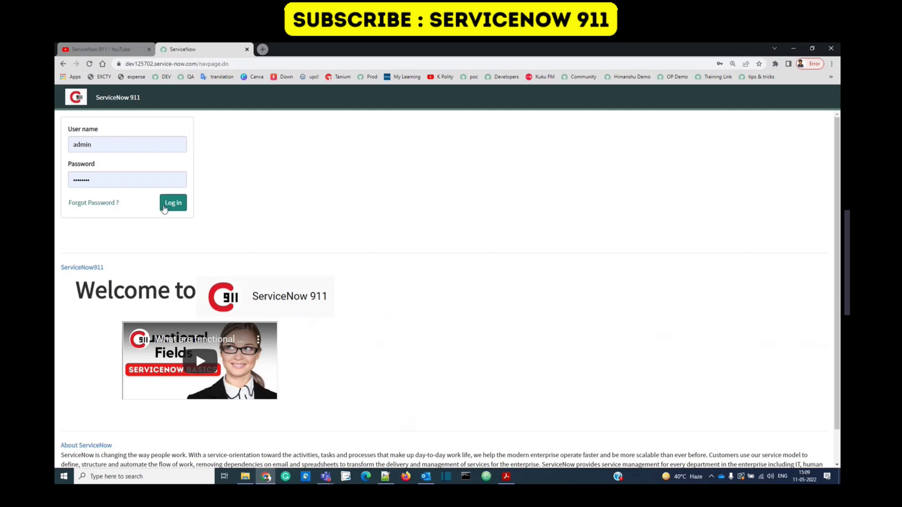
{"action": "left_click", "coordinate": [169, 206]}
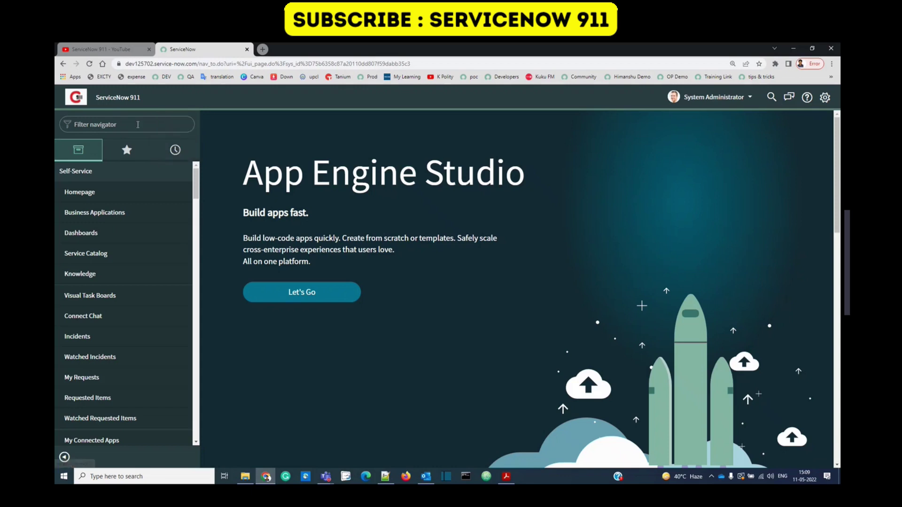
{"action": "left_click", "coordinate": [137, 125]}
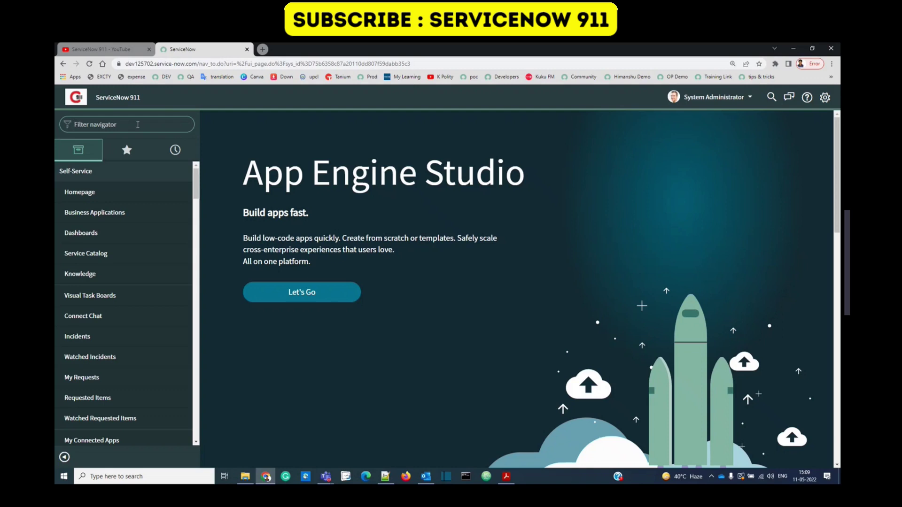
Open the Tables list from the navigator filter 'ta' and filter labels by 'task'.
{"action": "type", "text": "ta"}
{"action": "left_click", "coordinate": [75, 378]}
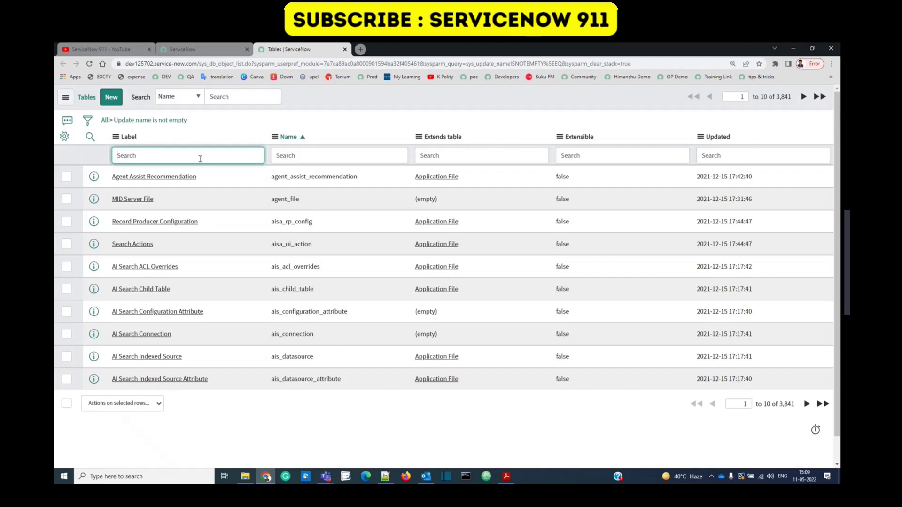
{"action": "type", "text": "task"}
{"action": "key", "text": "Return"}
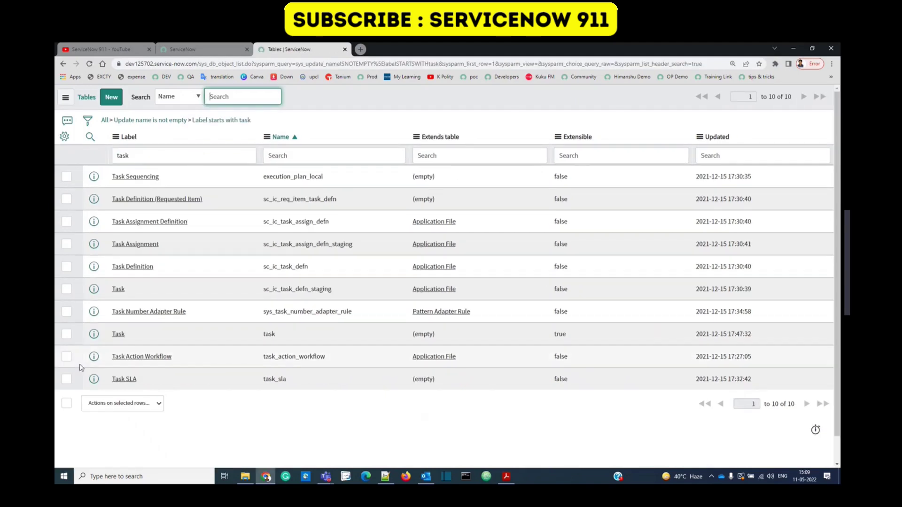
Open the Task table definition and show its schema map from Related Links.
{"action": "left_click", "coordinate": [282, 342]}
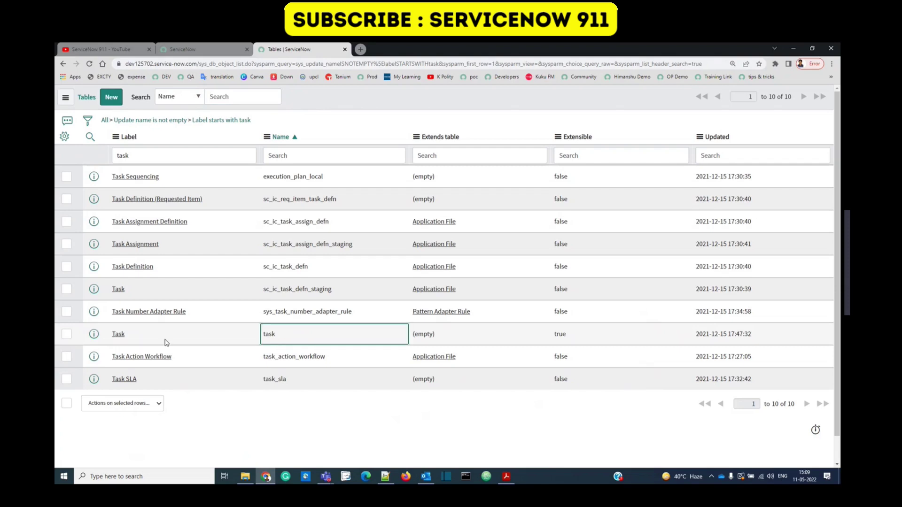
{"action": "left_click", "coordinate": [117, 336]}
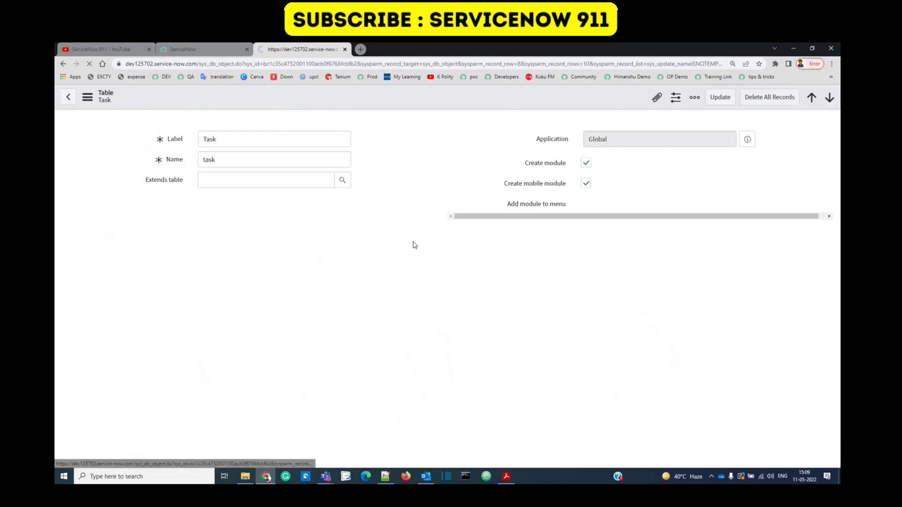
{"action": "scroll", "coordinate": [413, 244], "scroll_direction": "down", "scroll_amount": 15}
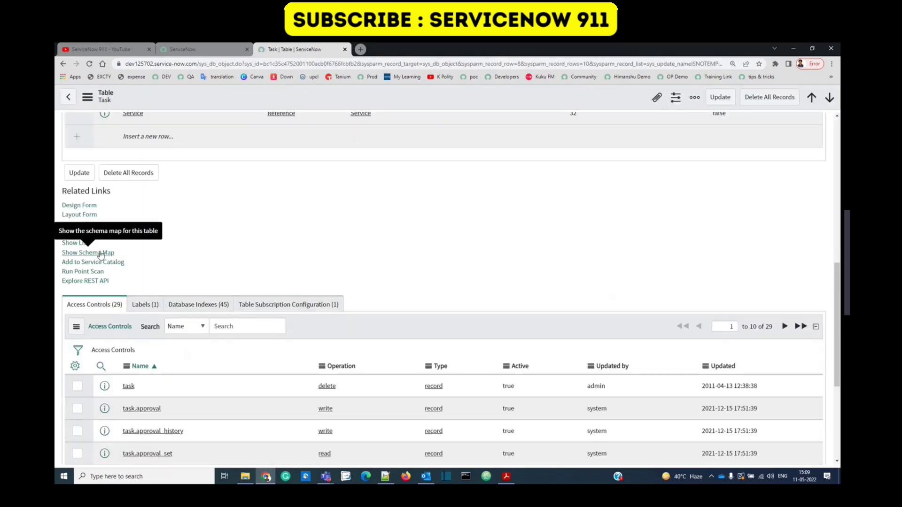
{"action": "left_click", "coordinate": [100, 254]}
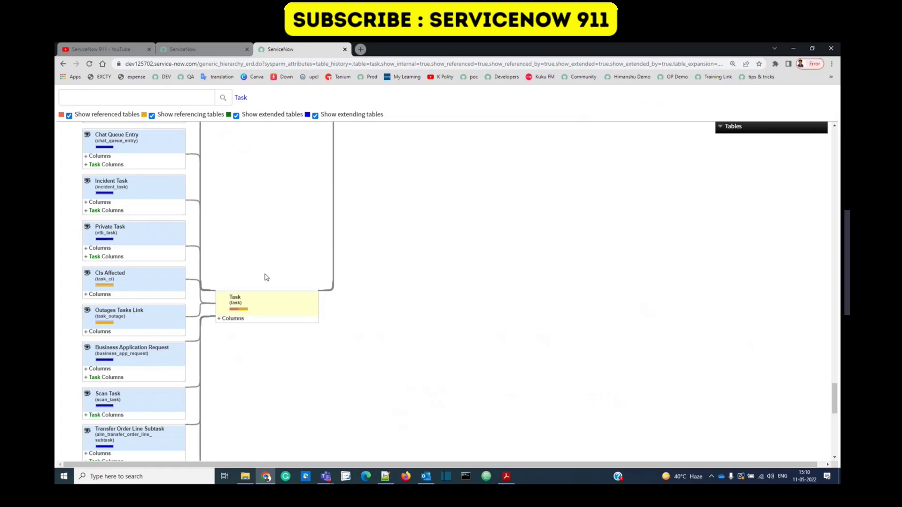
Scroll the schema map to review tables linked to Task, such as Incident Task, Private Task and Scan Task.
{"action": "scroll", "coordinate": [264, 277], "scroll_direction": "up", "scroll_amount": 10}
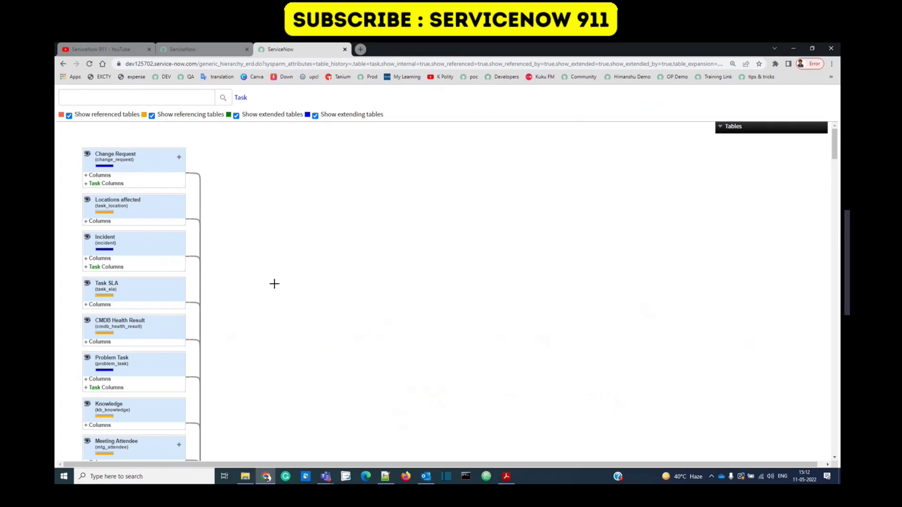
{"action": "scroll", "coordinate": [277, 324], "scroll_direction": "down", "scroll_amount": 15}
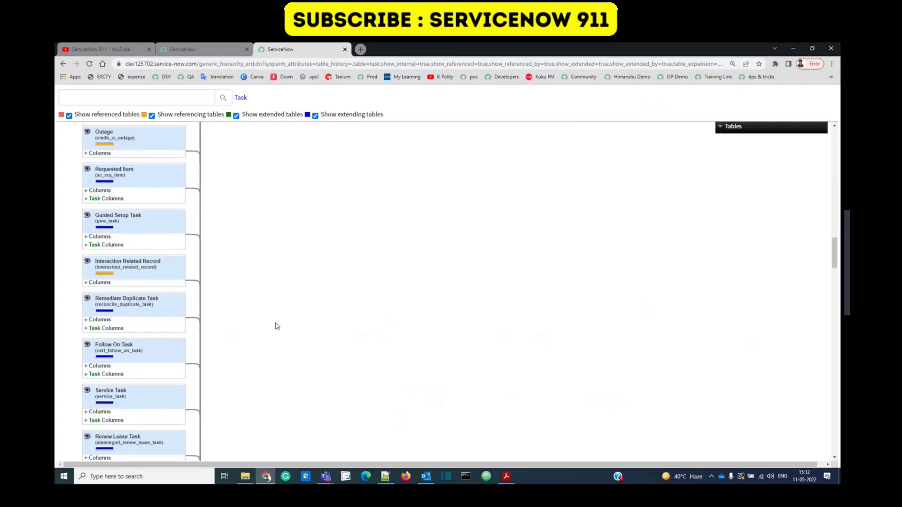
{"action": "scroll", "coordinate": [276, 326], "scroll_direction": "down", "scroll_amount": 15}
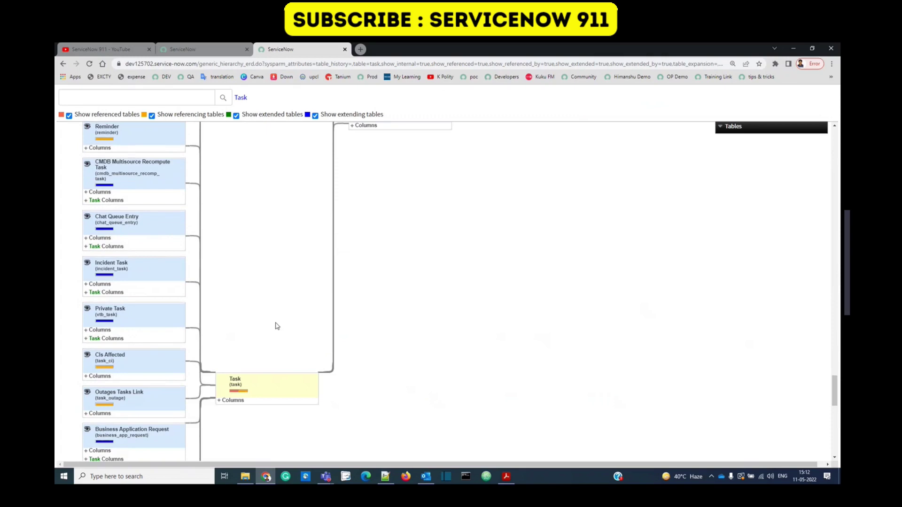
{"action": "scroll", "coordinate": [276, 326], "scroll_direction": "down", "scroll_amount": 6}
{"action": "scroll", "coordinate": [276, 324], "scroll_direction": "up", "scroll_amount": 4}
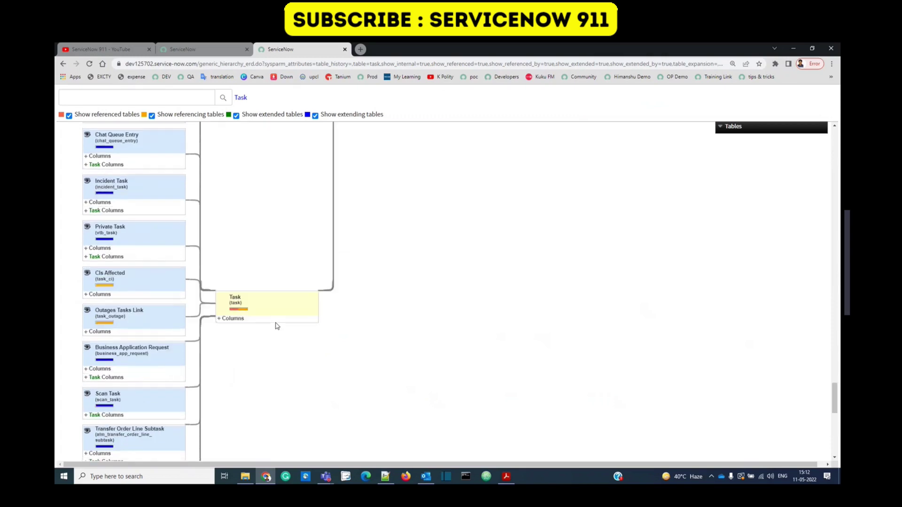
{"action": "left_click", "coordinate": [219, 319]}
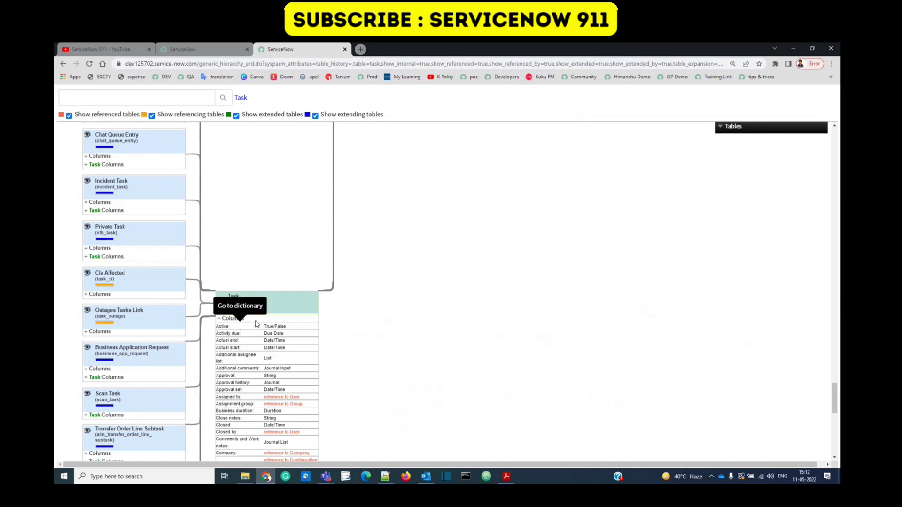
{"action": "scroll", "coordinate": [276, 322], "scroll_direction": "up", "scroll_amount": 5}
{"action": "scroll", "coordinate": [276, 322], "scroll_direction": "up", "scroll_amount": 3}
{"action": "scroll", "coordinate": [276, 322], "scroll_direction": "down", "scroll_amount": 2}
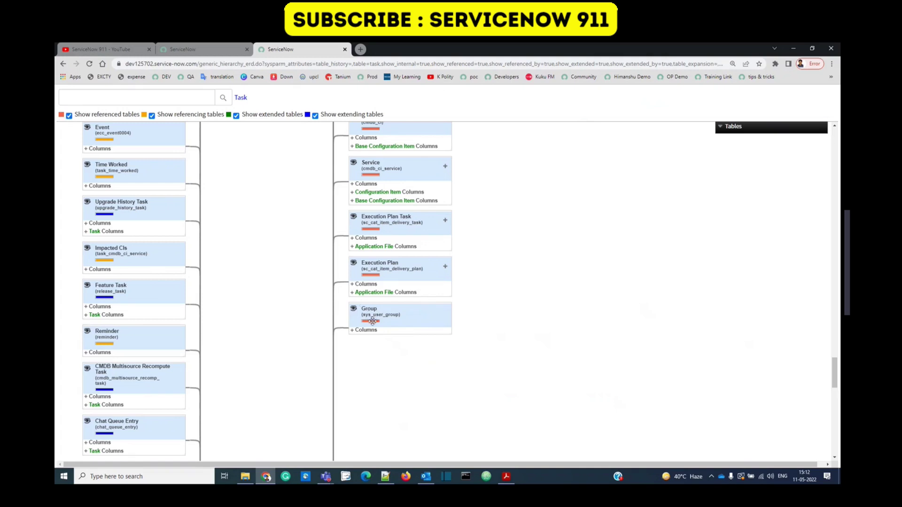
{"action": "mouse_move", "coordinate": [353, 320]}
{"action": "scroll", "coordinate": [302, 376], "scroll_direction": "down", "scroll_amount": 6}
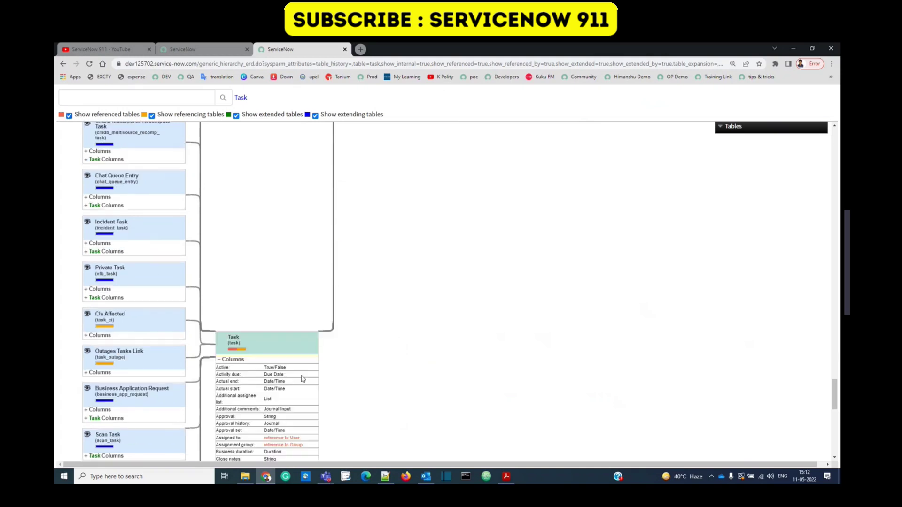
{"action": "scroll", "coordinate": [280, 371], "scroll_direction": "down", "scroll_amount": 3}
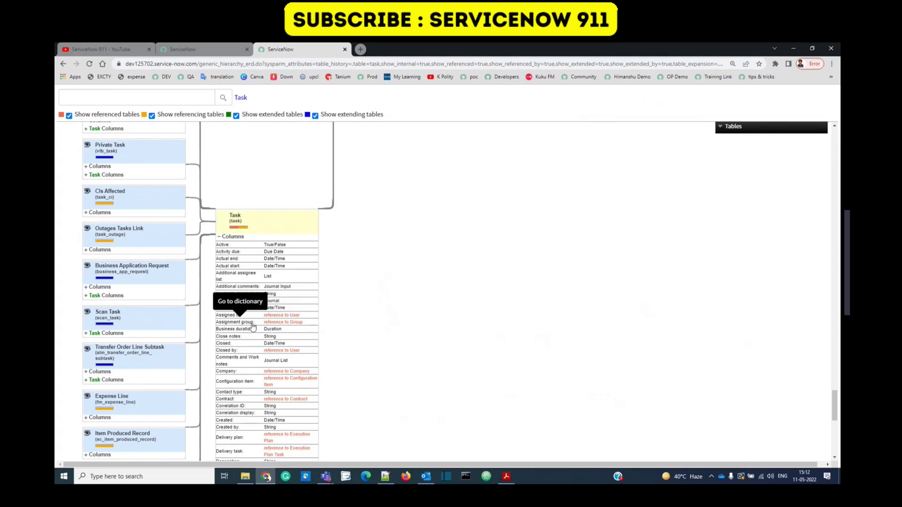
{"action": "scroll", "coordinate": [385, 304], "scroll_direction": "up", "scroll_amount": 7}
{"action": "scroll", "coordinate": [401, 303], "scroll_direction": "up", "scroll_amount": 3}
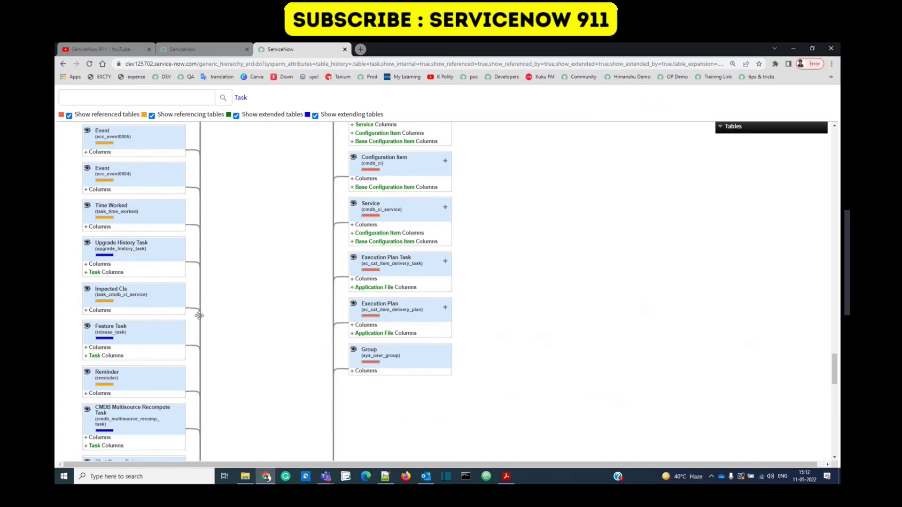
{"action": "scroll", "coordinate": [350, 428], "scroll_direction": "down", "scroll_amount": 5}
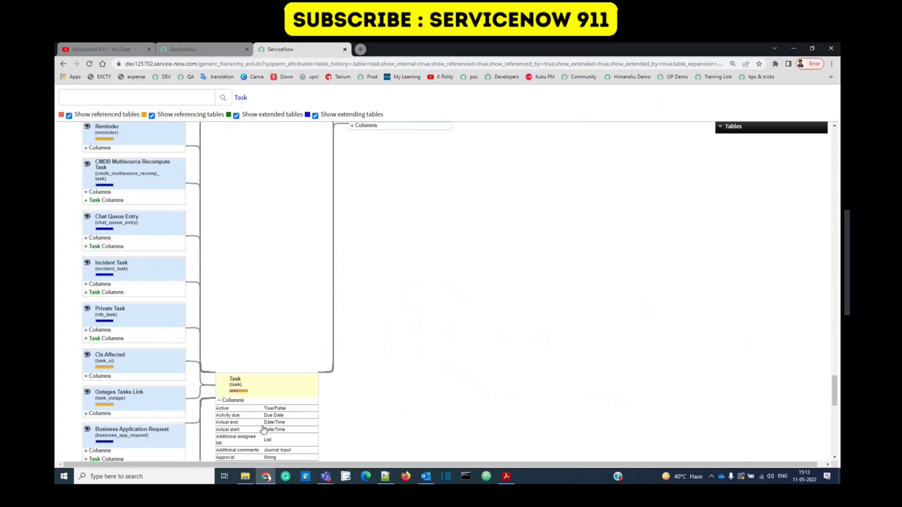
{"action": "scroll", "coordinate": [269, 432], "scroll_direction": "up", "scroll_amount": 3}
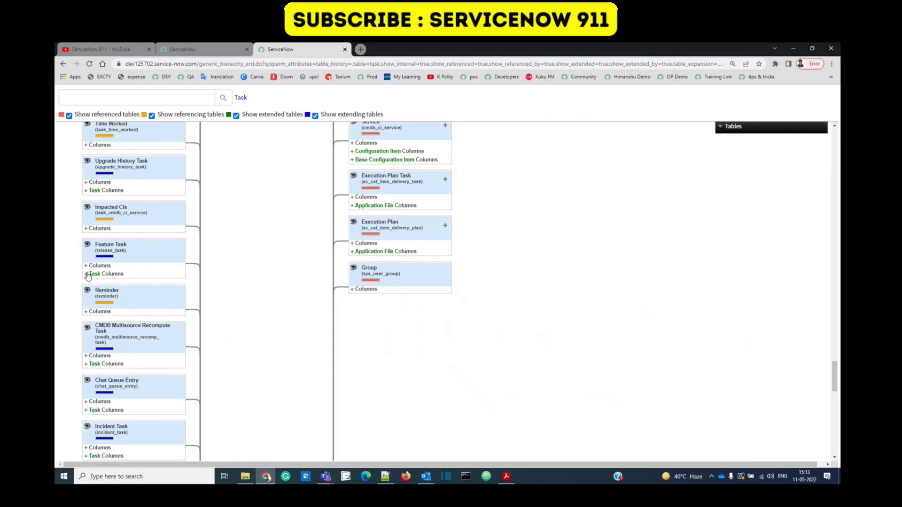
Expand the Impacted CIs table's columns to show its Configuration Item and Task references.
{"action": "left_click", "coordinate": [86, 230]}
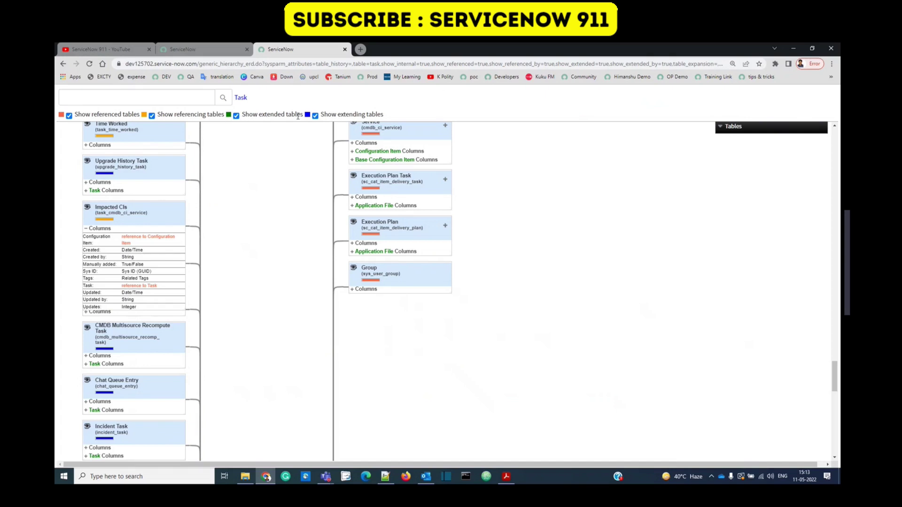
{"action": "scroll", "coordinate": [254, 242], "scroll_direction": "up", "scroll_amount": 10}
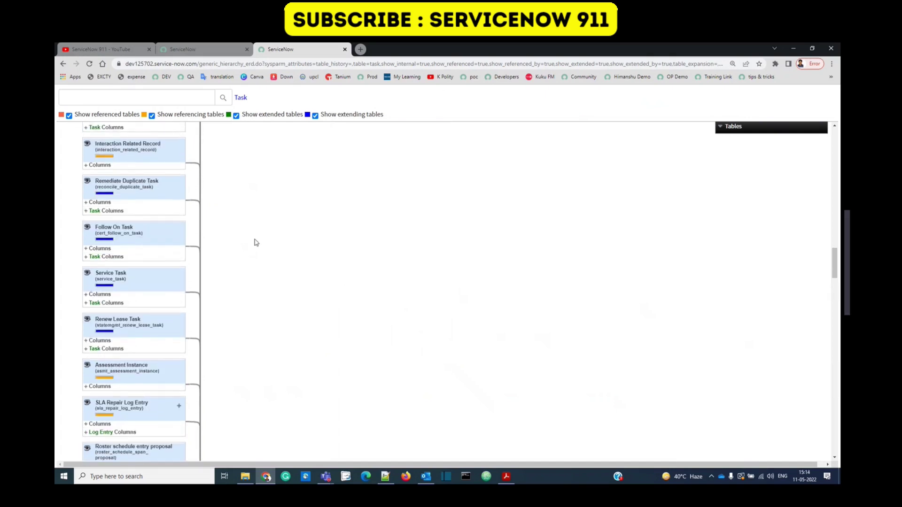
{"action": "scroll", "coordinate": [256, 242], "scroll_direction": "up", "scroll_amount": 15}
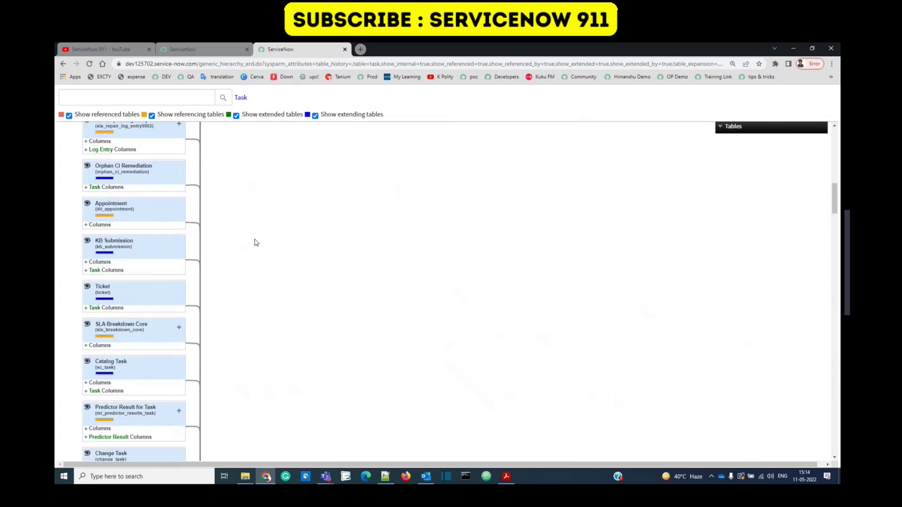
{"action": "scroll", "coordinate": [256, 242], "scroll_direction": "up", "scroll_amount": 15}
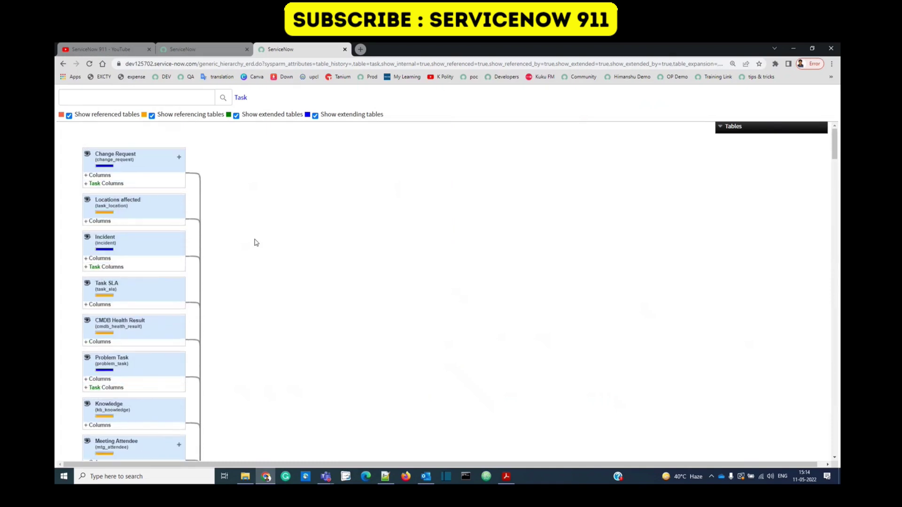
{"action": "scroll", "coordinate": [256, 242], "scroll_direction": "down", "scroll_amount": 20}
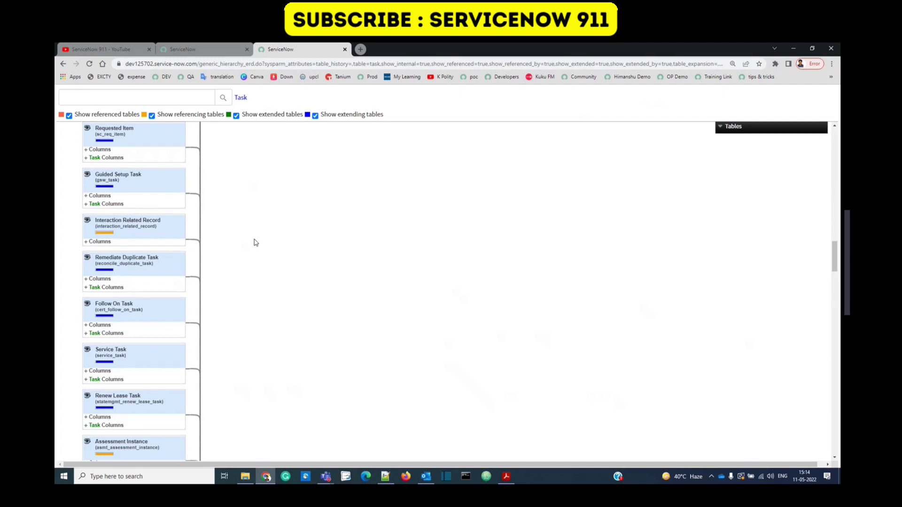
{"action": "scroll", "coordinate": [256, 242], "scroll_direction": "down", "scroll_amount": 20}
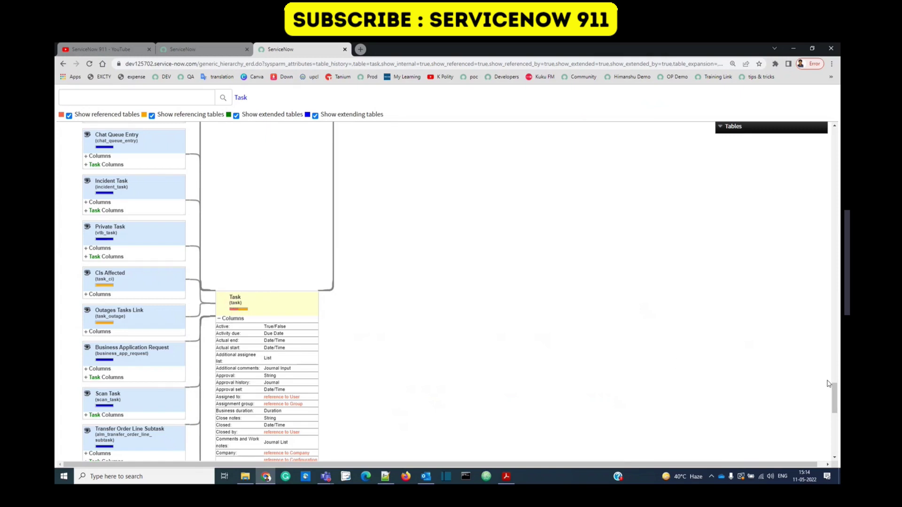
{"action": "left_click_drag", "start_coordinate": [834, 395], "coordinate": [834, 141]}
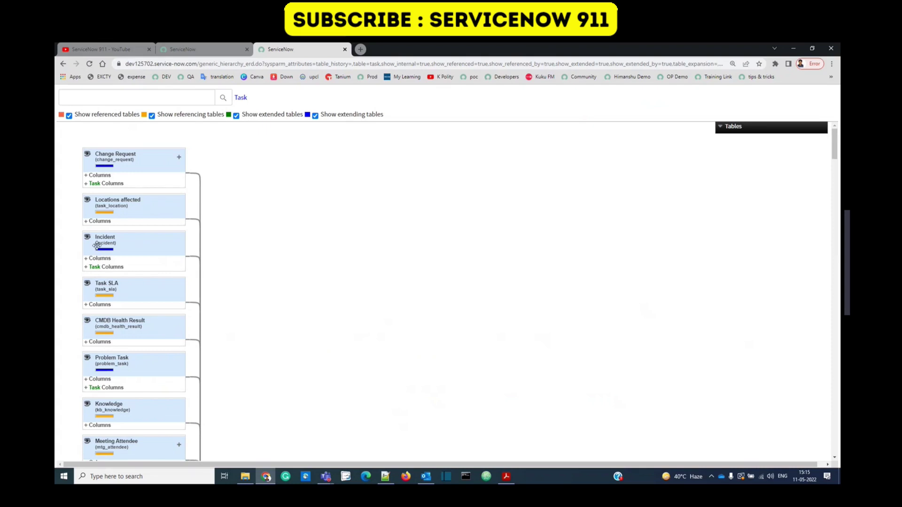
{"action": "scroll", "coordinate": [106, 244], "scroll_direction": "down", "scroll_amount": 3}
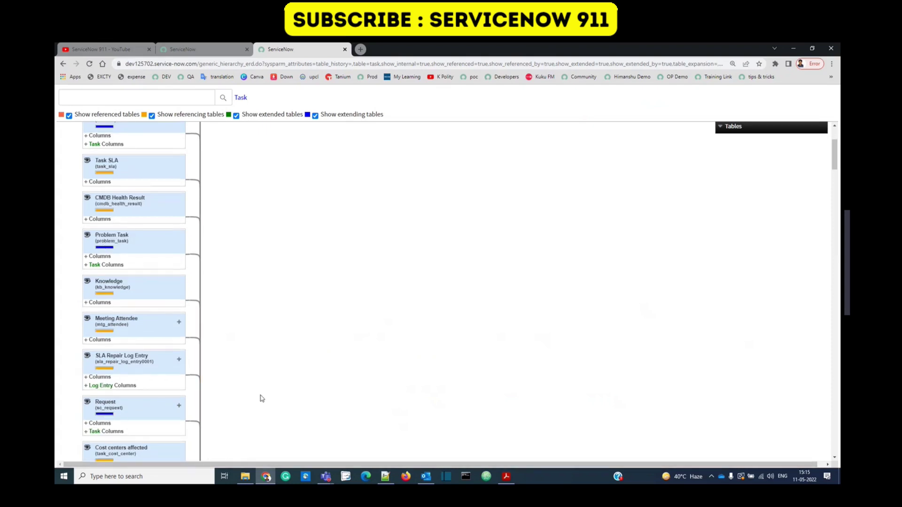
{"action": "scroll", "coordinate": [296, 343], "scroll_direction": "down", "scroll_amount": 6}
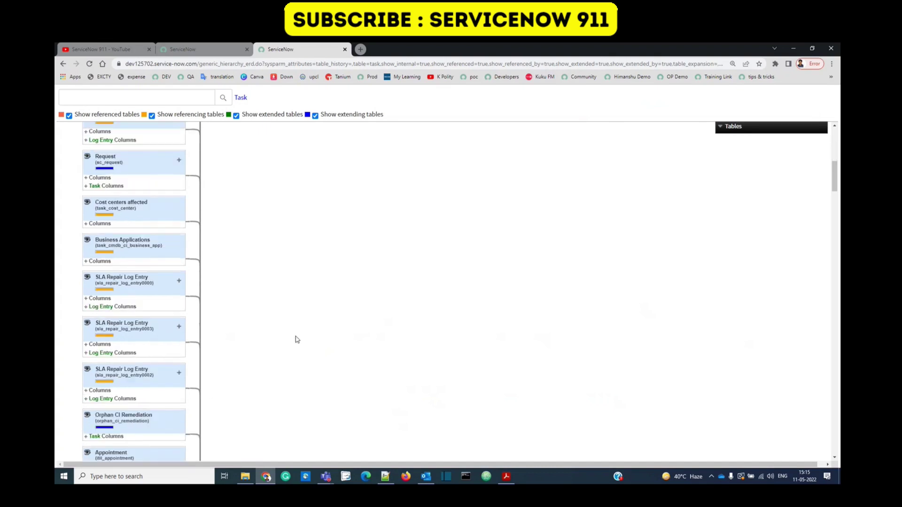
{"action": "scroll", "coordinate": [294, 341], "scroll_direction": "up", "scroll_amount": 9}
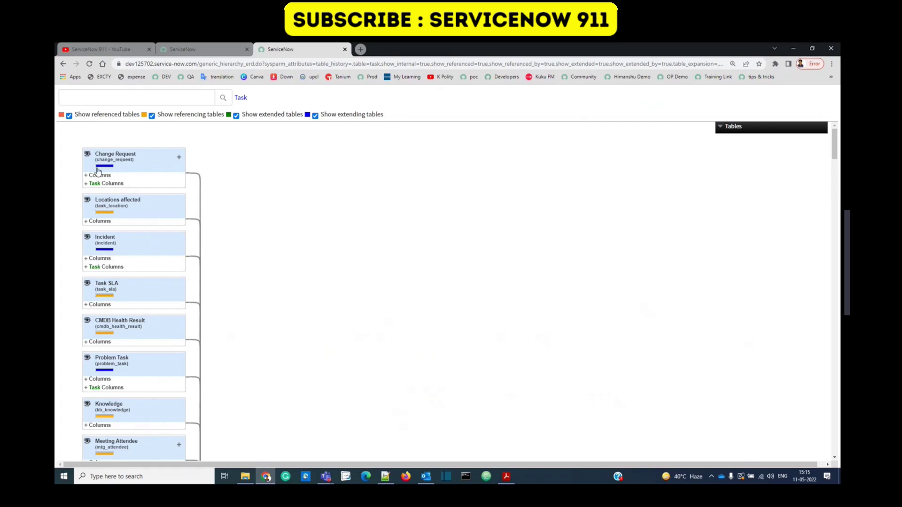
Review referencing tables like Locations affected, Knowledge and SLA Repair Log Entry, then cancel a print preview.
{"action": "mouse_move", "coordinate": [734, 134]}
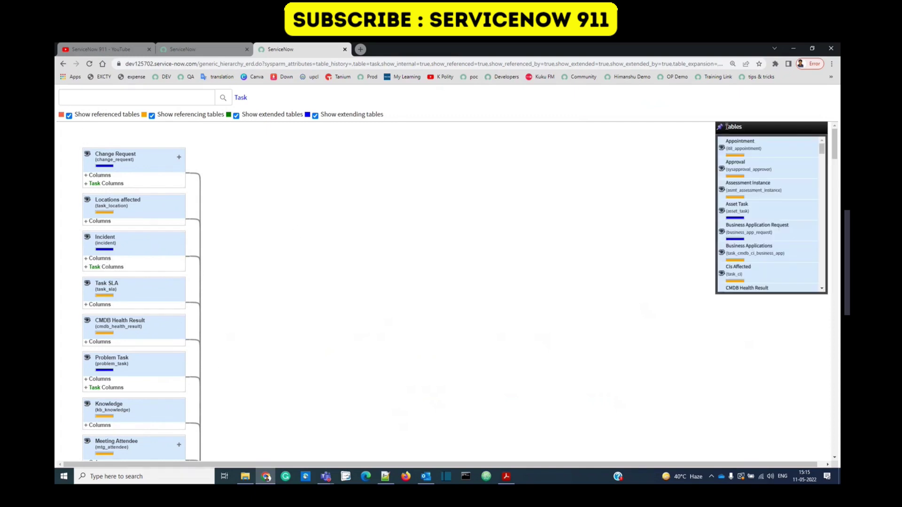
{"action": "scroll", "coordinate": [779, 188], "scroll_direction": "down", "scroll_amount": 4}
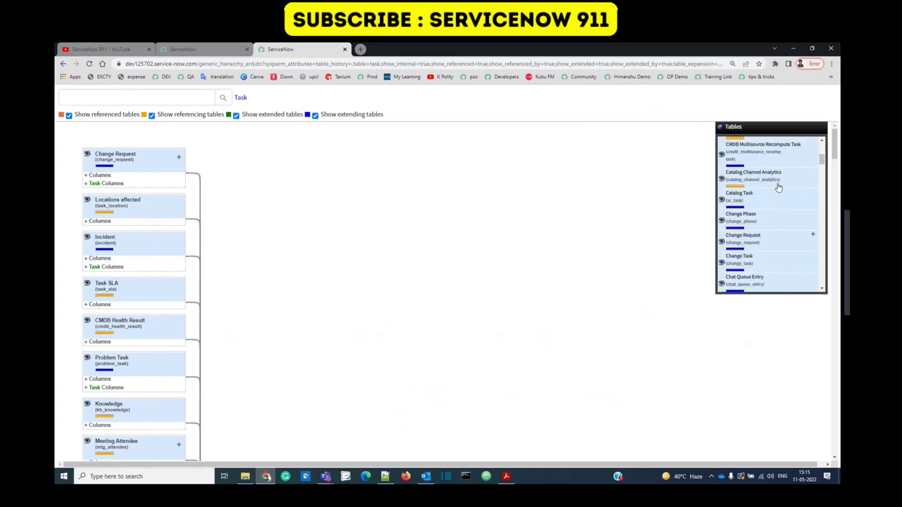
{"action": "scroll", "coordinate": [779, 187], "scroll_direction": "down", "scroll_amount": 5}
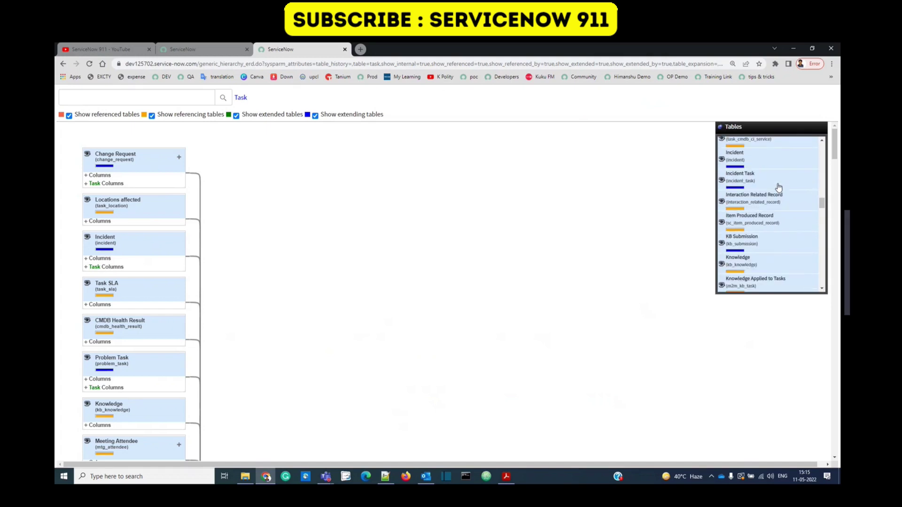
{"action": "scroll", "coordinate": [779, 188], "scroll_direction": "down", "scroll_amount": 6}
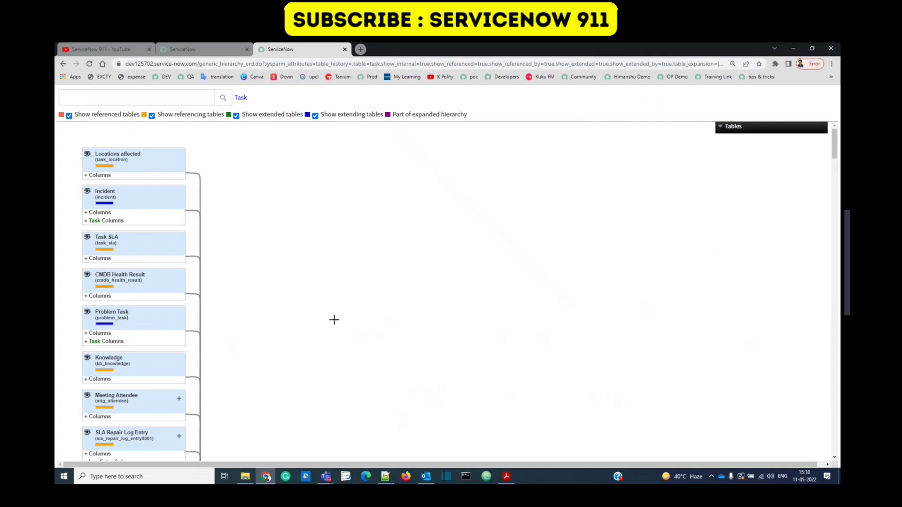
{"action": "scroll", "coordinate": [334, 320], "scroll_direction": "down", "scroll_amount": 15}
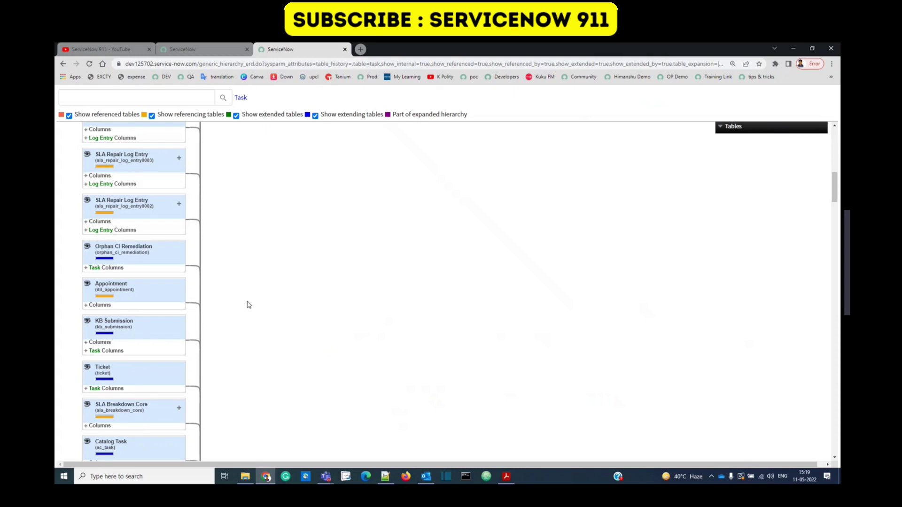
{"action": "scroll", "coordinate": [159, 324], "scroll_direction": "up", "scroll_amount": 5}
{"action": "scroll", "coordinate": [159, 324], "scroll_direction": "up", "scroll_amount": 4}
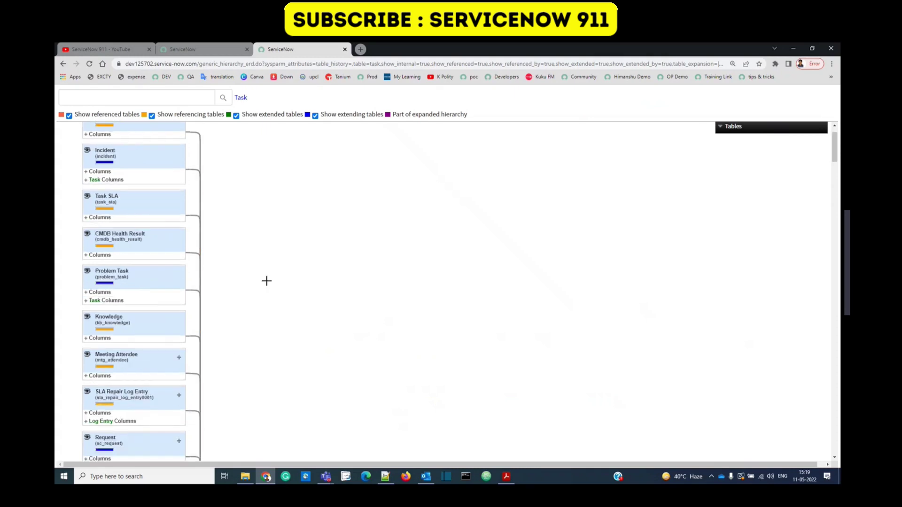
{"action": "scroll", "coordinate": [266, 281], "scroll_direction": "down", "scroll_amount": 6}
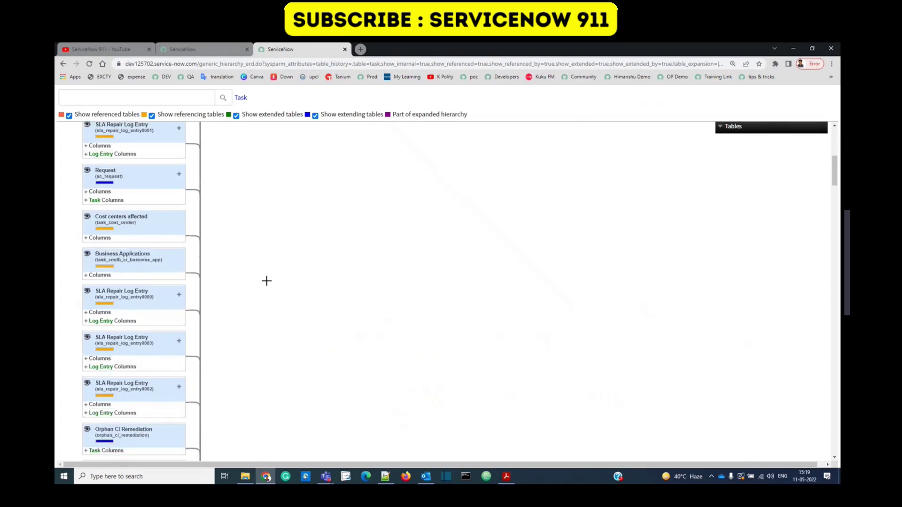
{"action": "scroll", "coordinate": [267, 281], "scroll_direction": "down", "scroll_amount": 20}
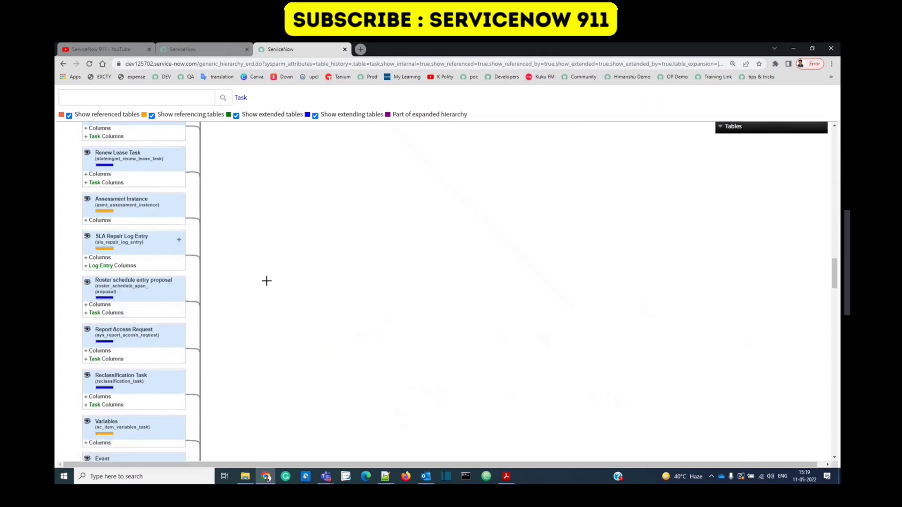
{"action": "scroll", "coordinate": [266, 281], "scroll_direction": "up", "scroll_amount": 20}
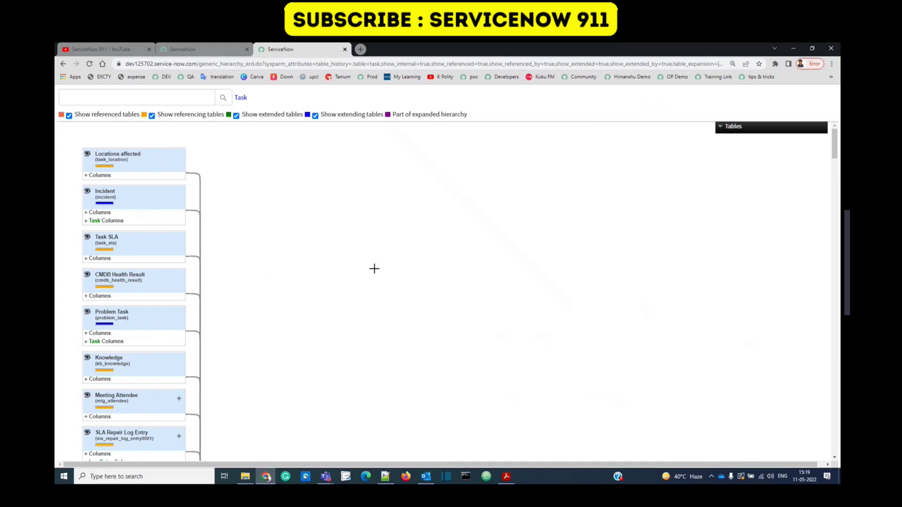
{"action": "key", "text": "ctrl+p"}
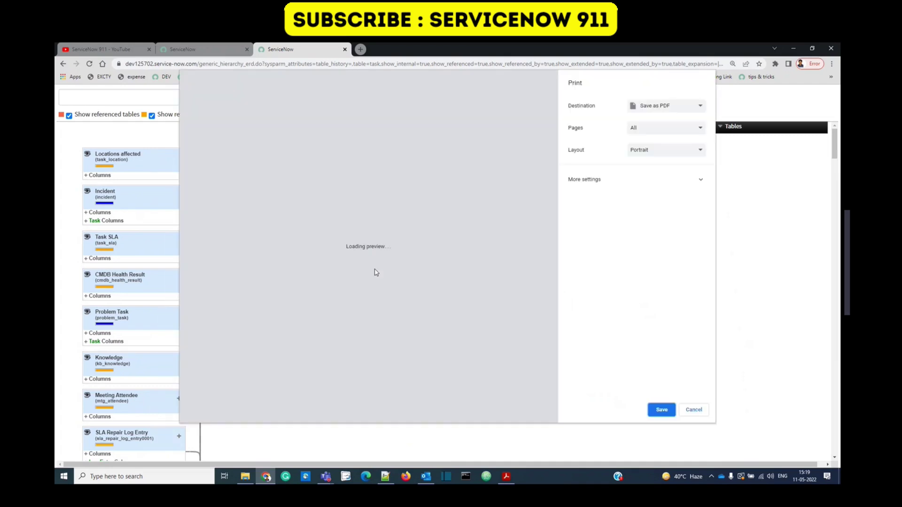
{"action": "key", "text": "Escape"}
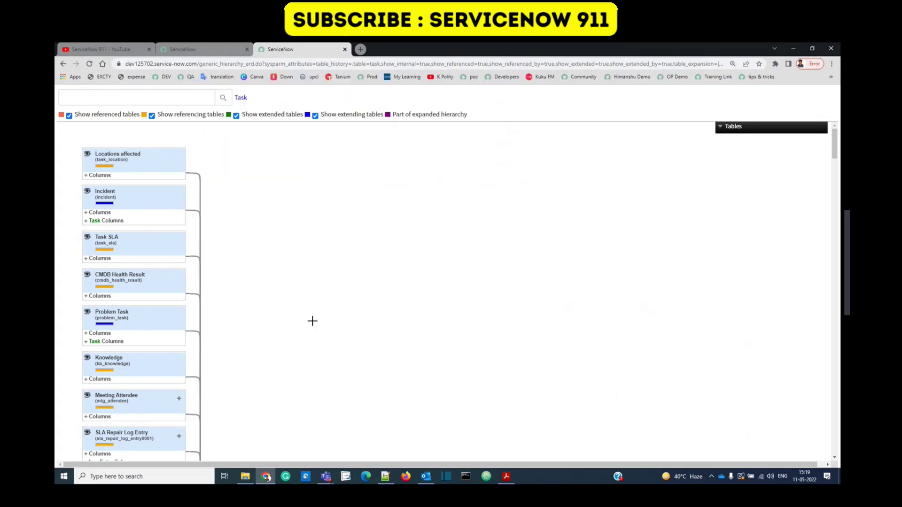